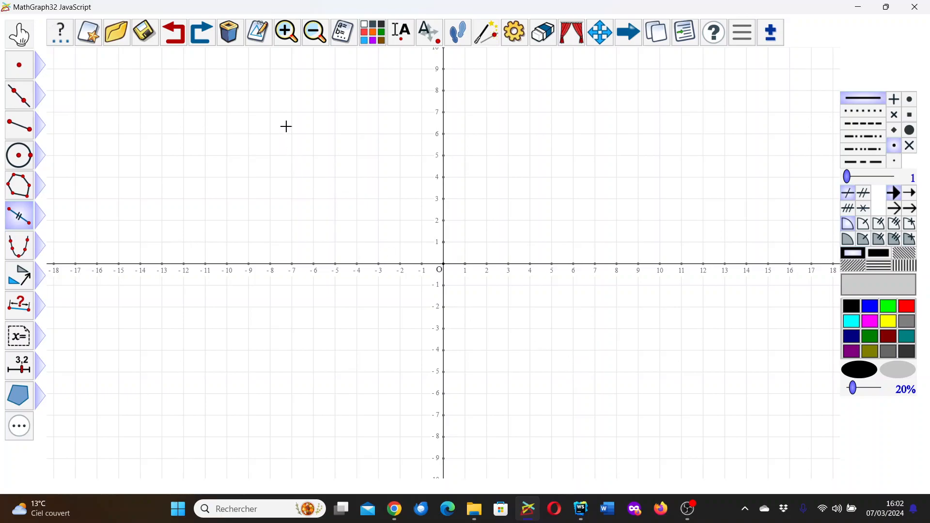
Step: Set the level to Niveau élémentaire and start a new figure with a unit length and no axes, without saving the current one
left_click(743, 34)
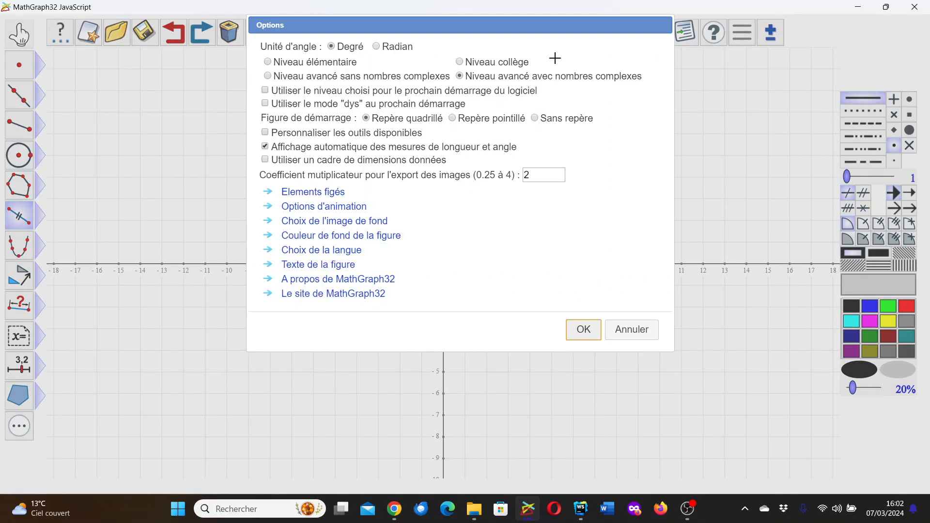
left_click(459, 61)
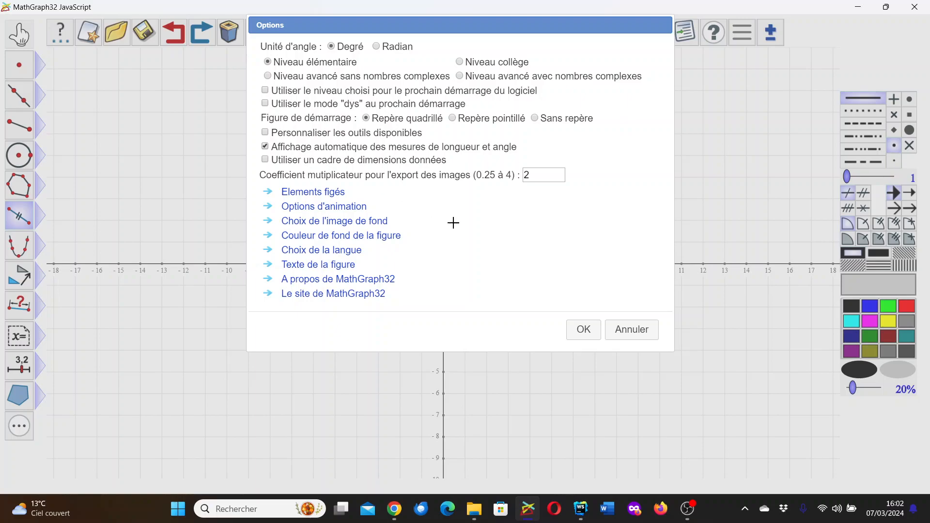
left_click(579, 330)
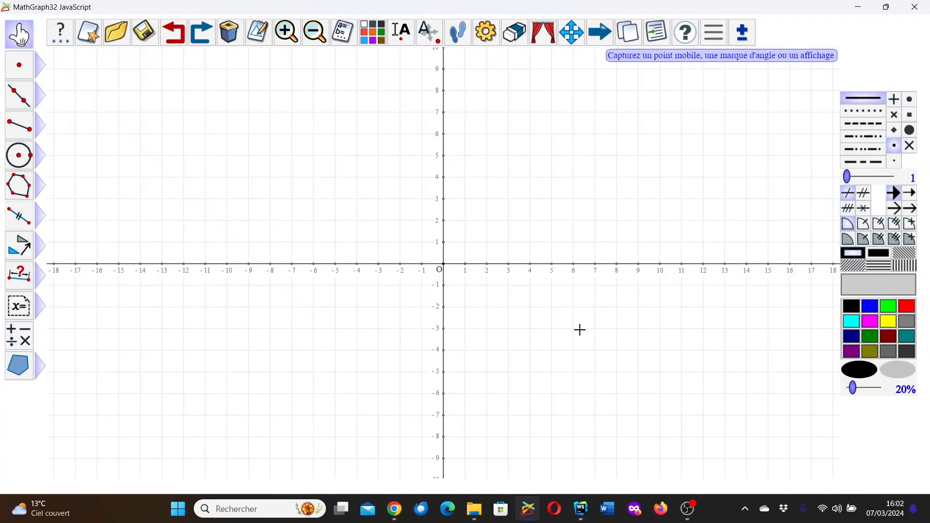
left_click(94, 40)
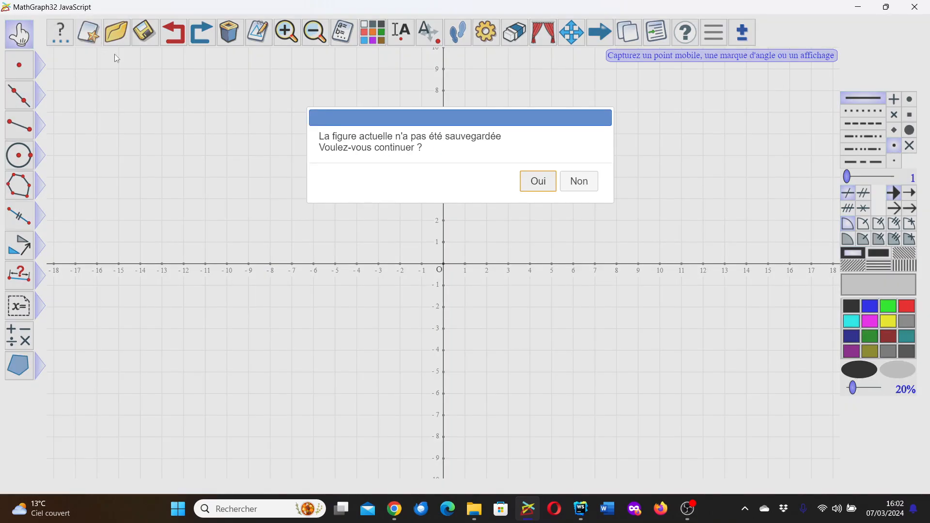
left_click(546, 180)
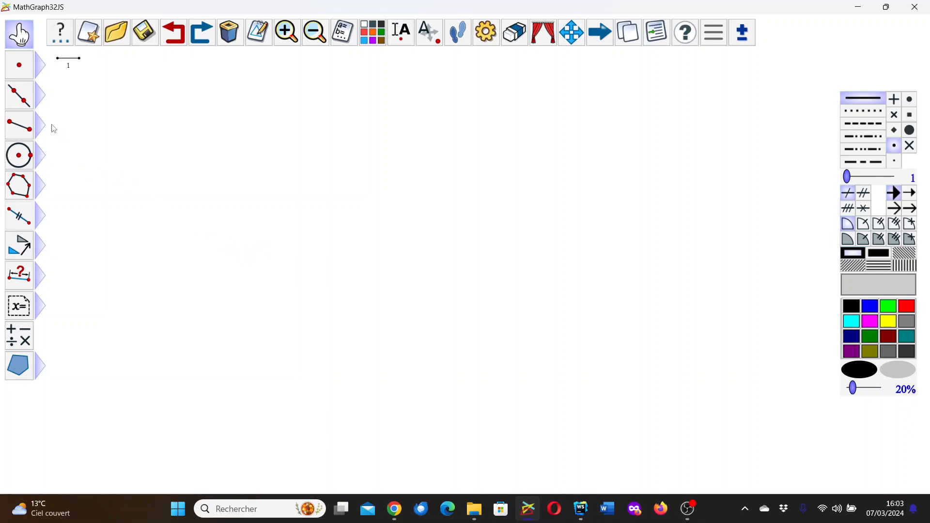
Step: Draw a horizontal segment of given length 5 in the lower left of the figure and name its endpoints B and C
mouse_move(41, 127)
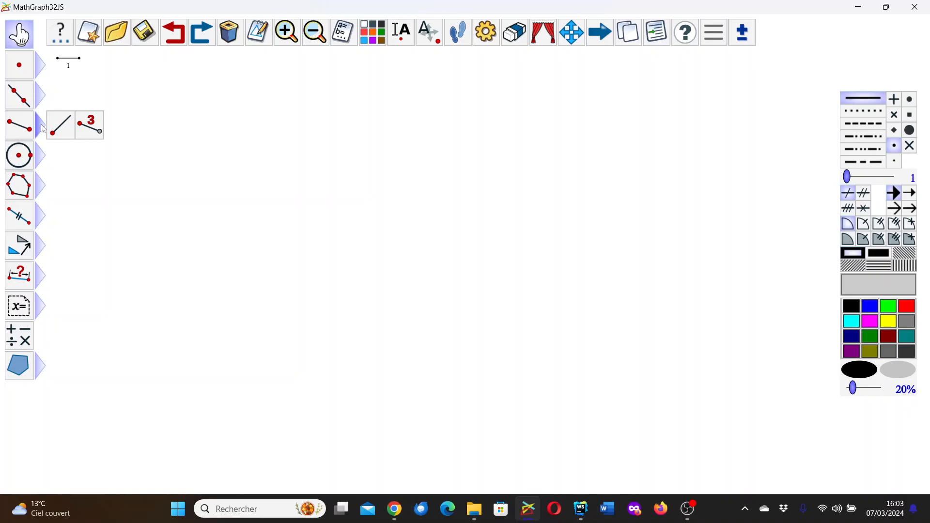
left_click(92, 125)
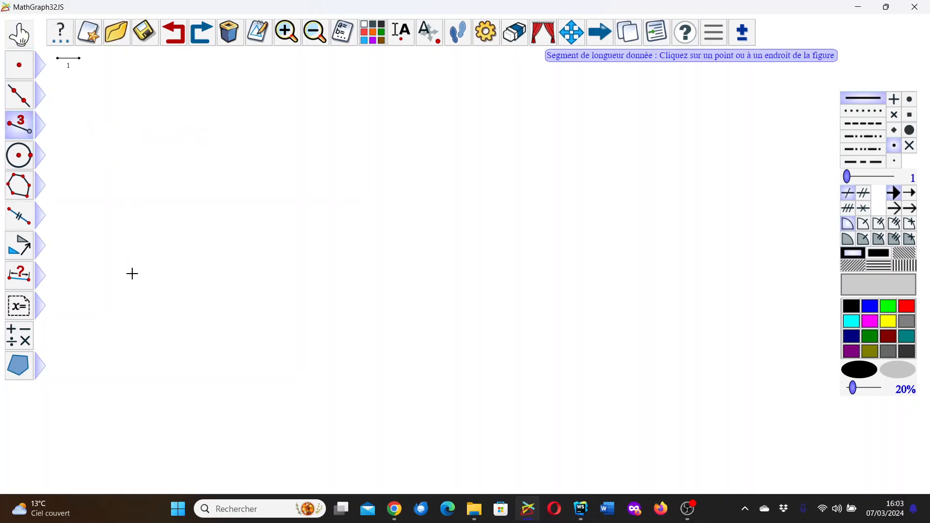
left_click(131, 265)
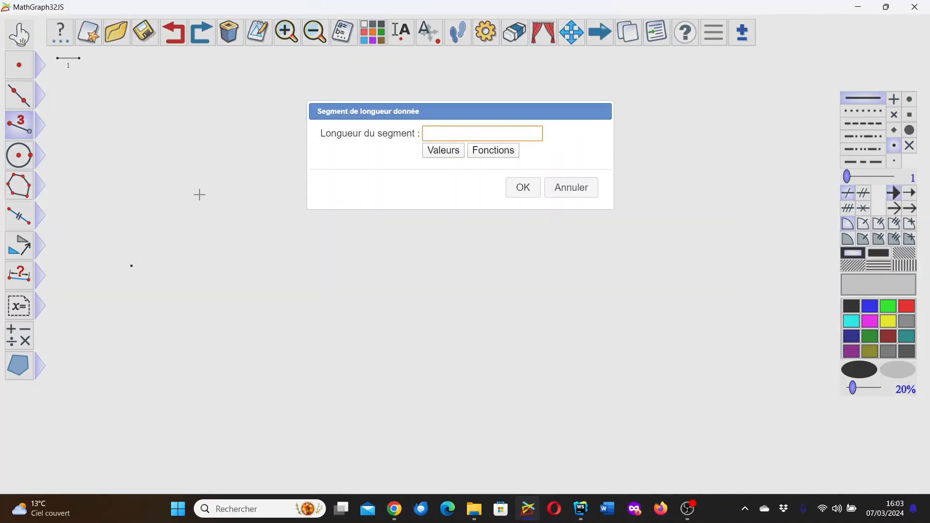
type("5")
key("Return")
type("B")
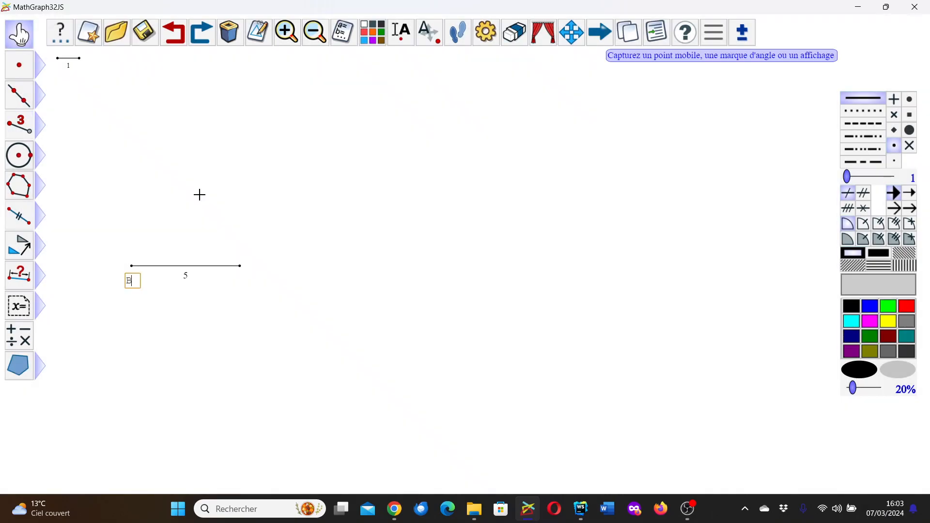
key("Return")
type("C")
key("Return")
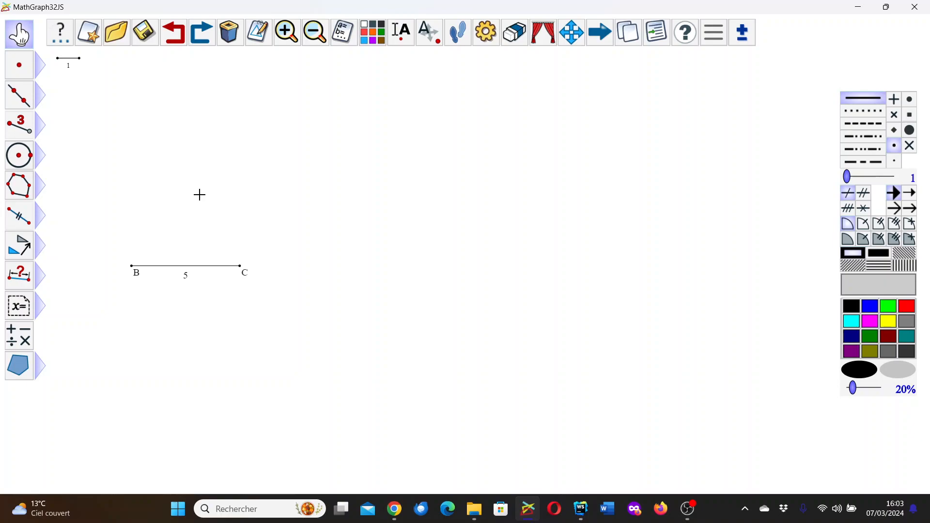
Step: Using blue, construct a 70° angle above segment BC with the protractor centred on B and its zero aligned on C
left_click(871, 309)
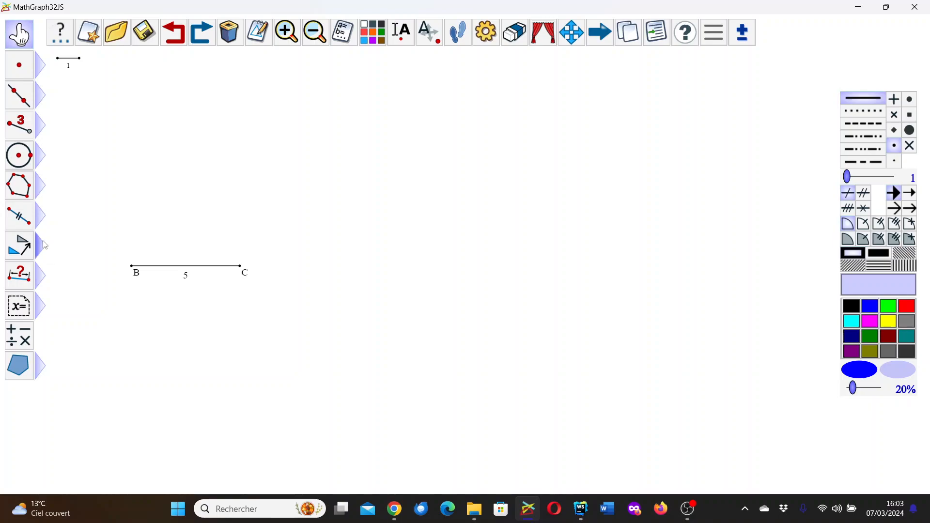
mouse_move(45, 252)
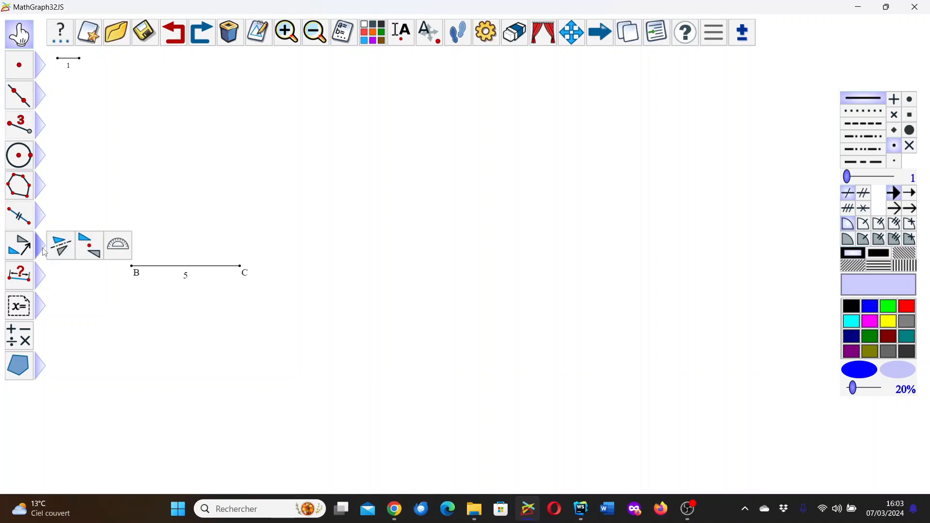
left_click(122, 248)
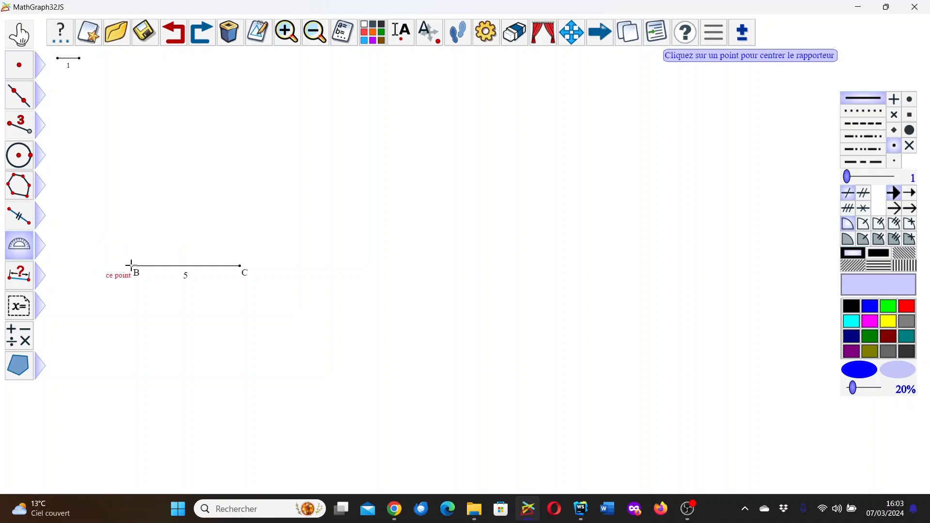
left_click(131, 265)
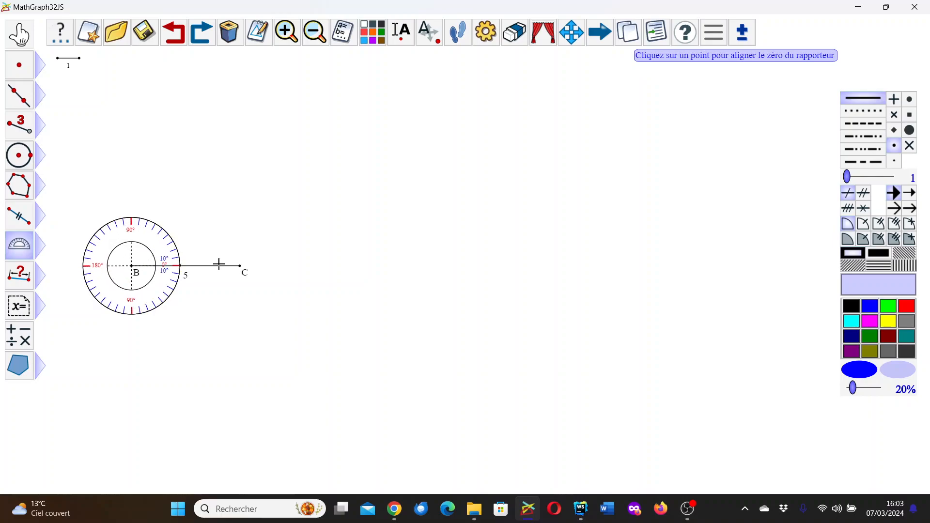
left_click(238, 265)
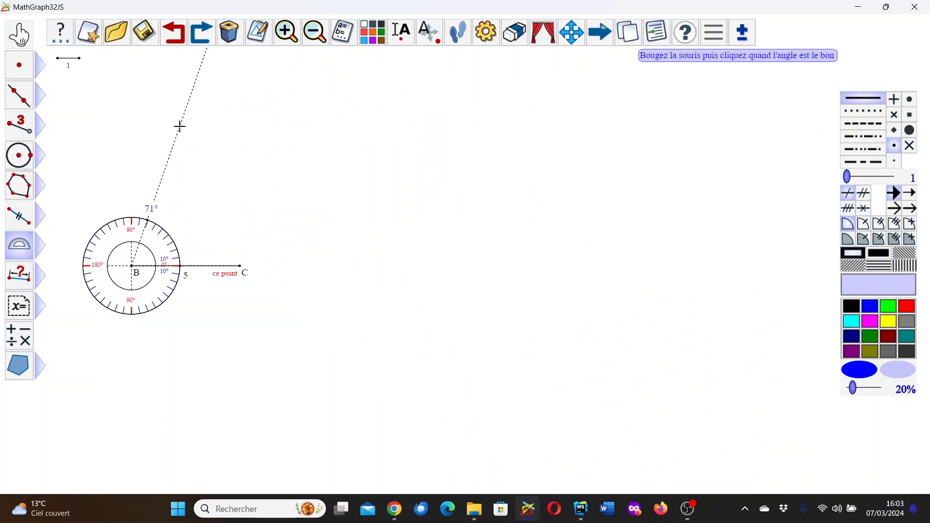
left_click(182, 126)
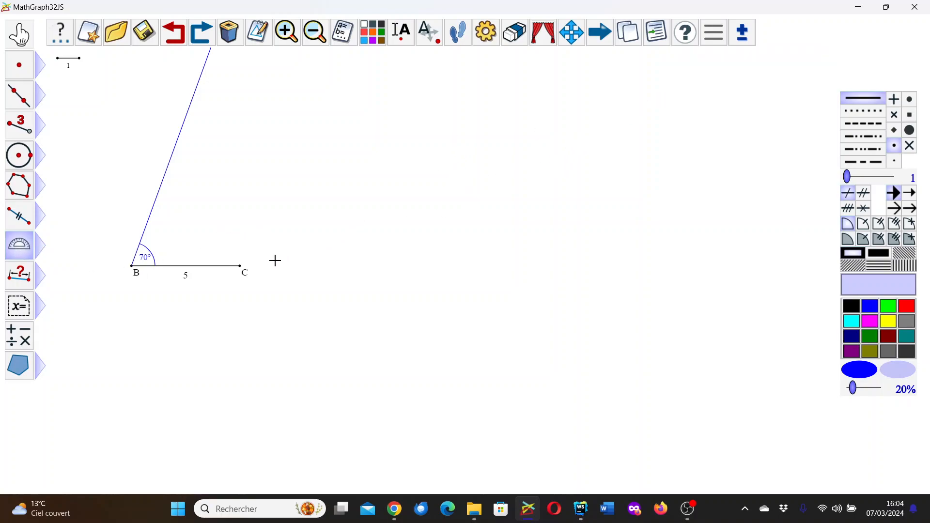
Step: Construct a 70° angle above segment BC with the protractor centred on C and its zero aligned on B
left_click(241, 266)
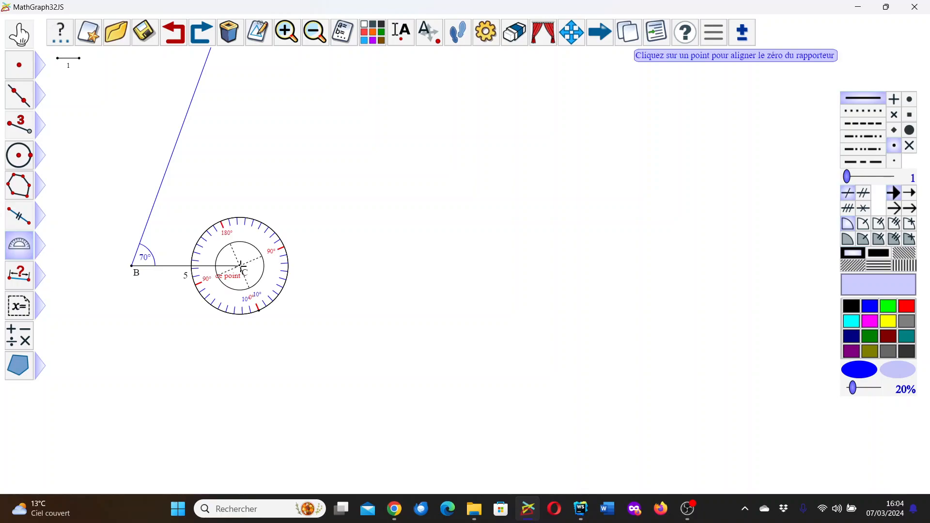
left_click(132, 266)
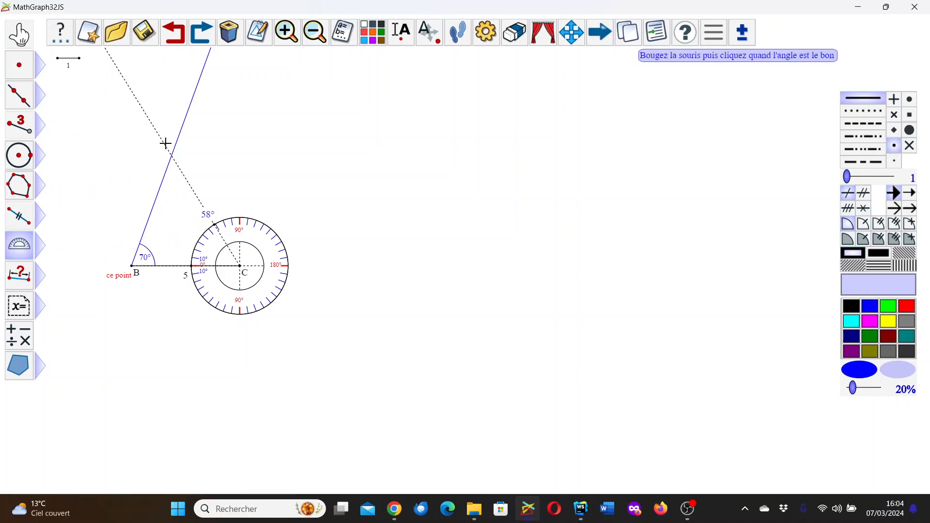
left_click(191, 124)
left_click(191, 124)
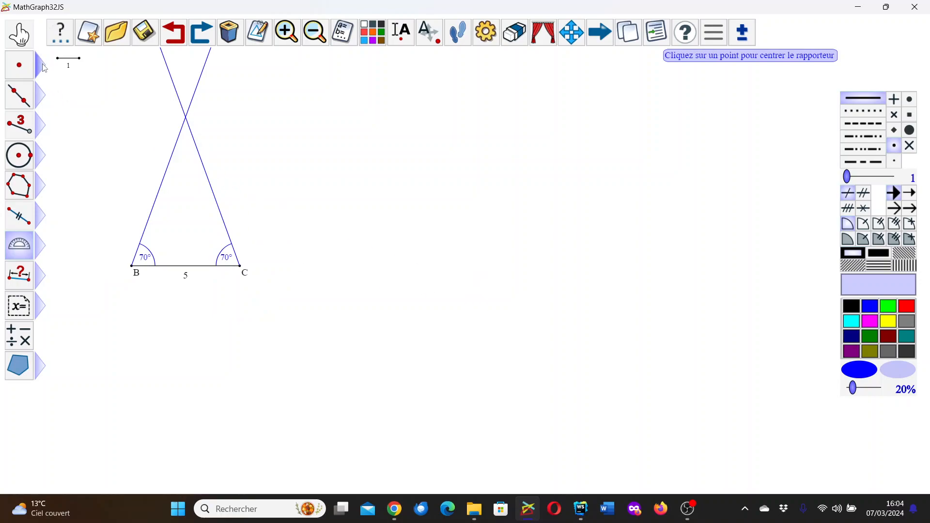
Step: Create the intersection point of the two rays and name it A
left_click(61, 65)
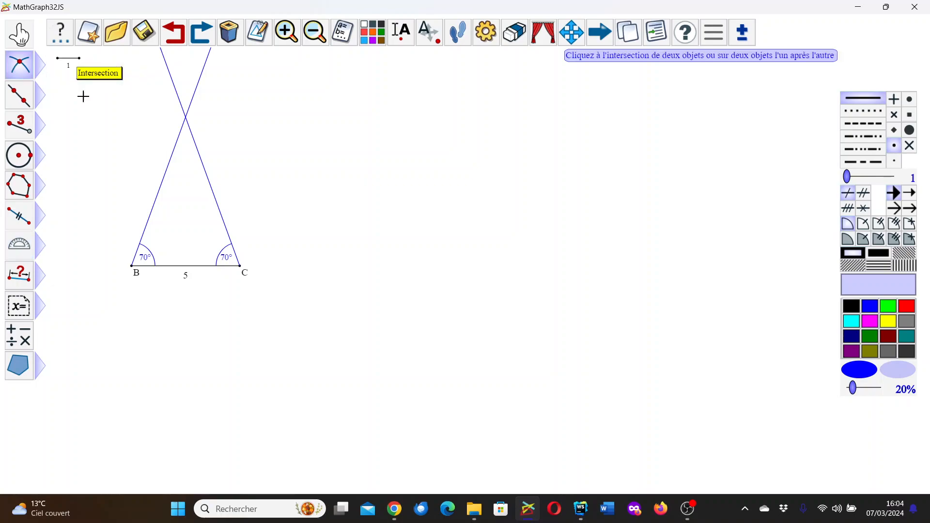
left_click(186, 117)
type("A")
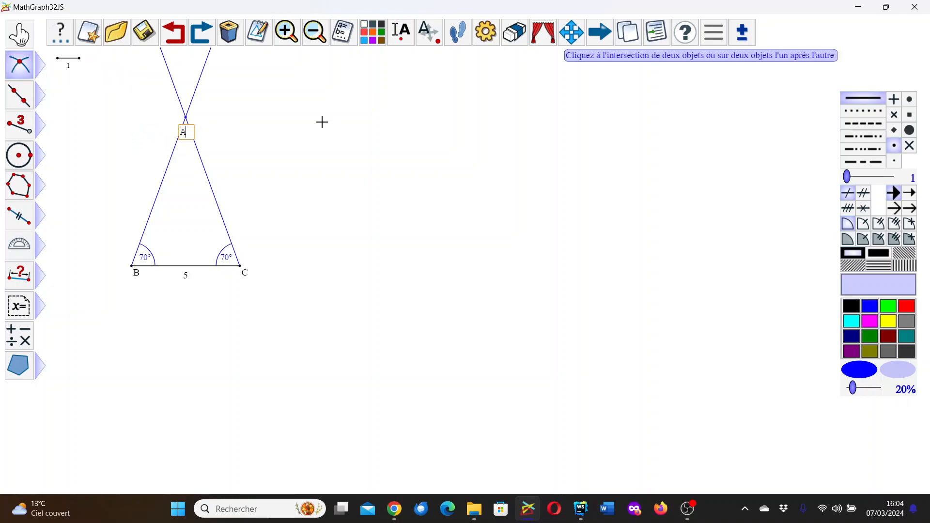
key("Return")
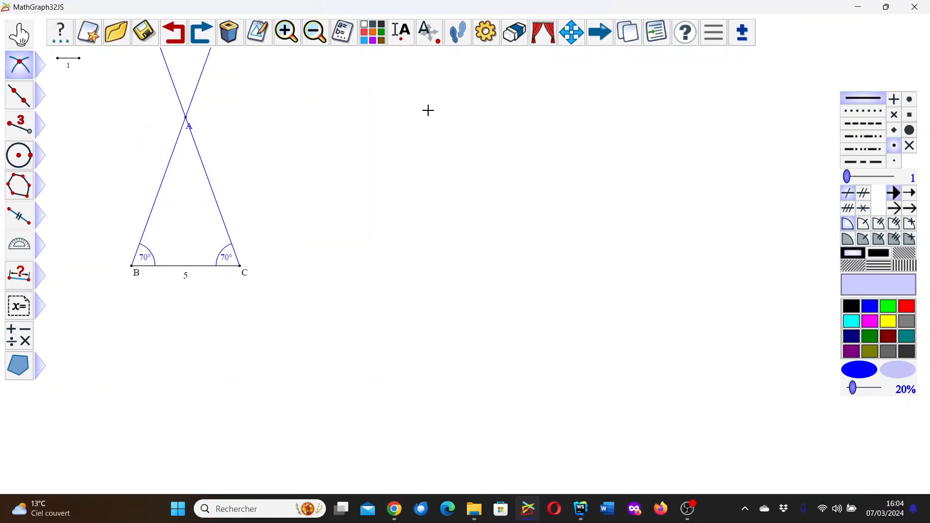
Step: Hide the two rays starting from B and C that cross at point A
left_click(521, 37)
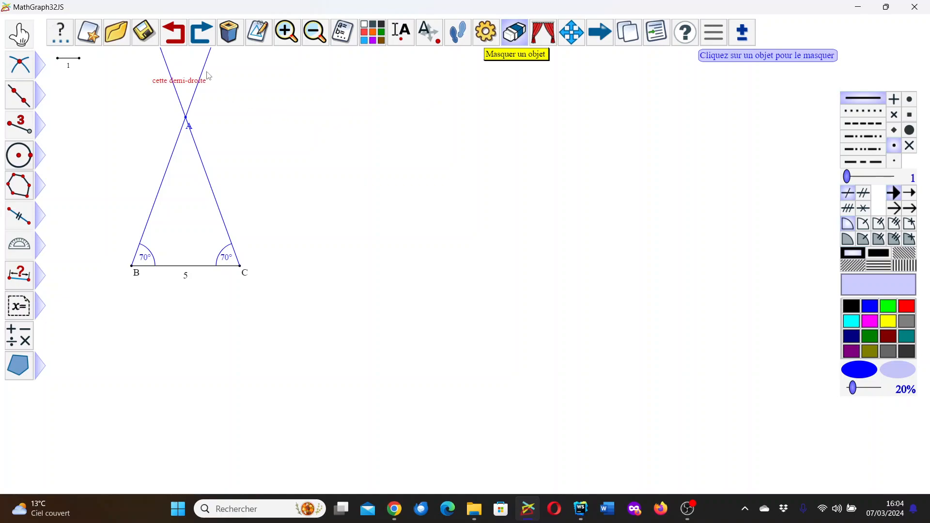
left_click(200, 79)
left_click(173, 78)
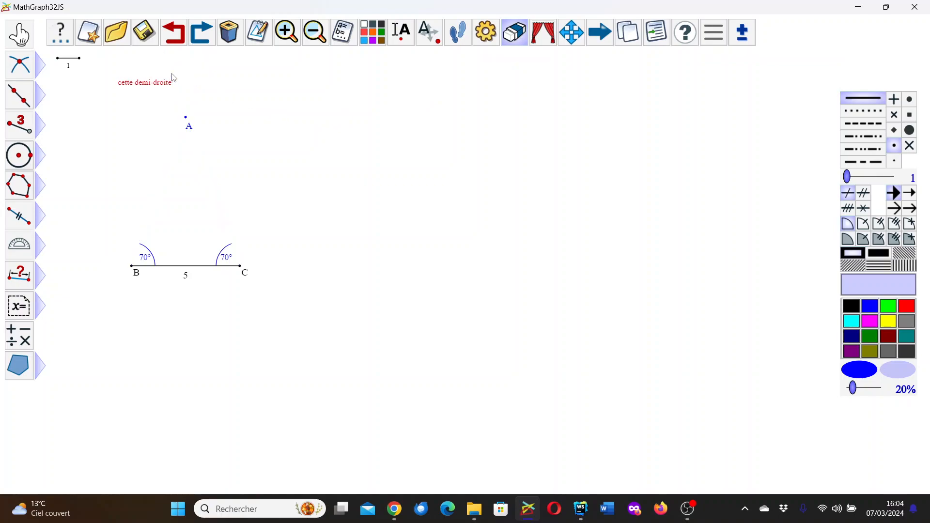
Step: Draw segments AB and AC to form the sides of the triangle
left_click(40, 128)
left_click(63, 125)
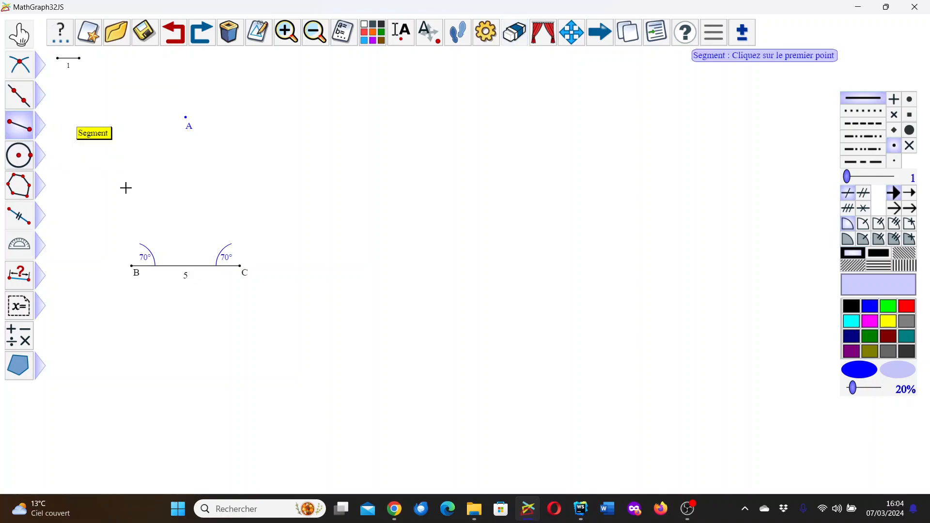
left_click(185, 118)
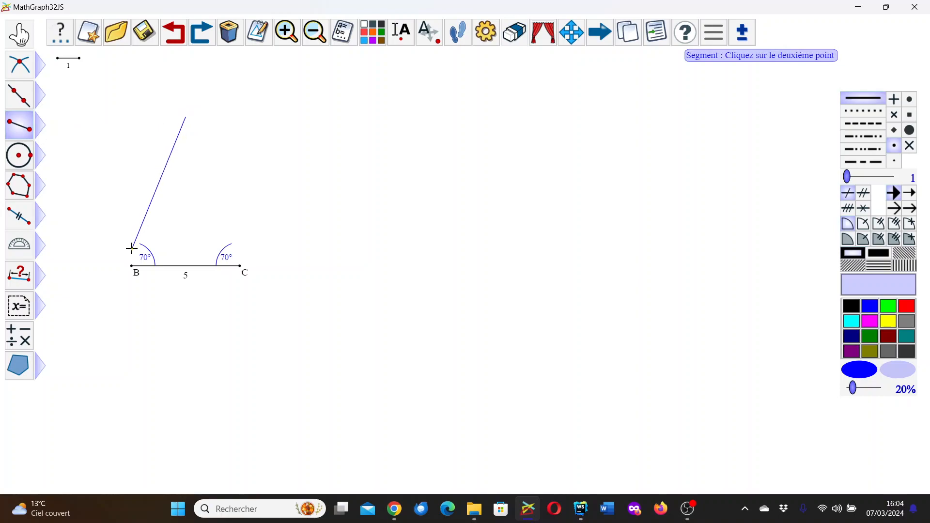
left_click(132, 265)
left_click(185, 117)
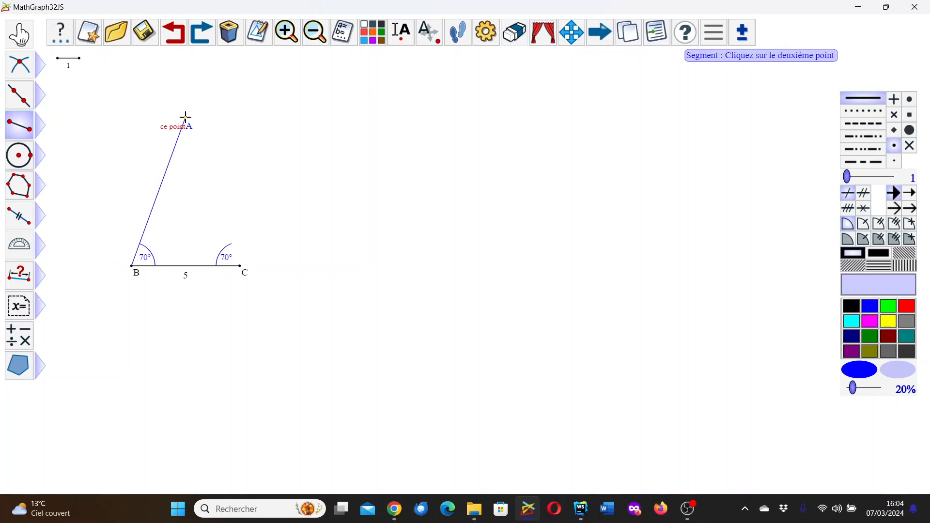
left_click(240, 265)
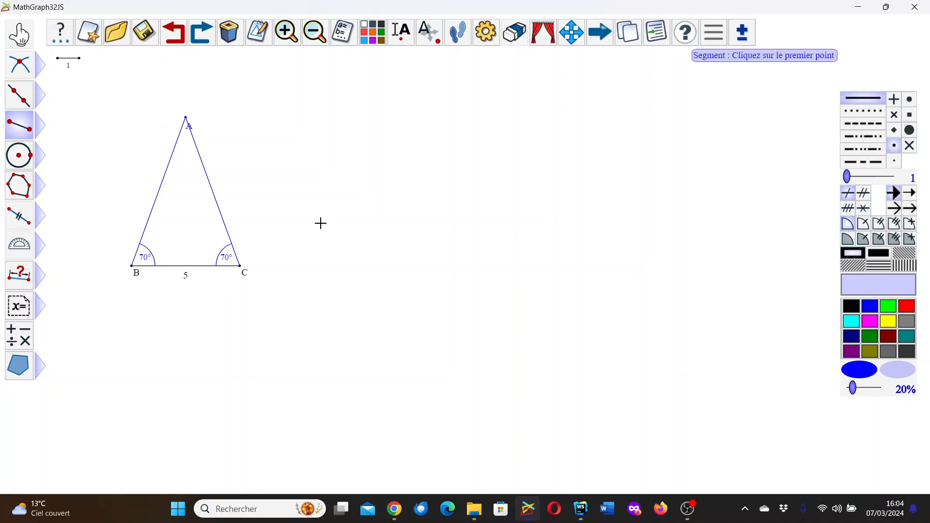
Step: Recolour segment BC and its length label blue, and restyle the angle marks at B and C as filled red sectors
left_click(373, 32)
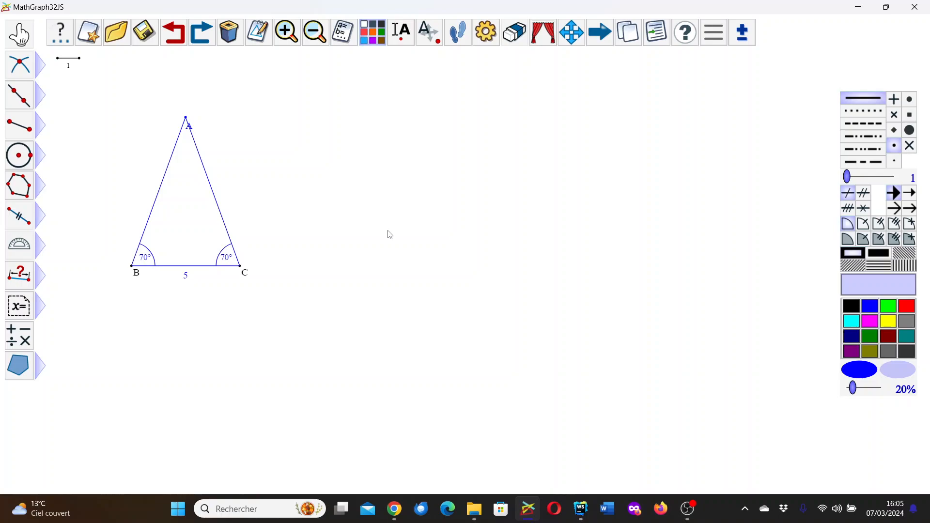
left_click(909, 310)
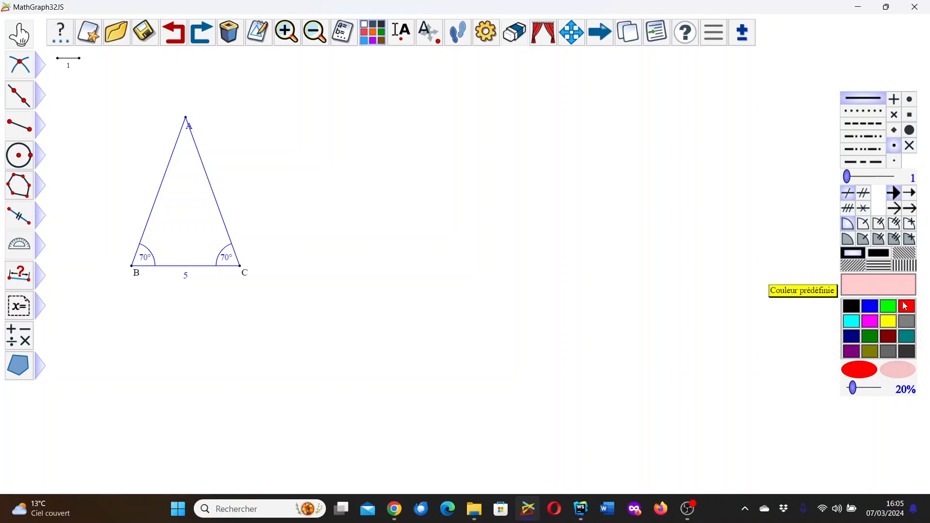
left_click(849, 240)
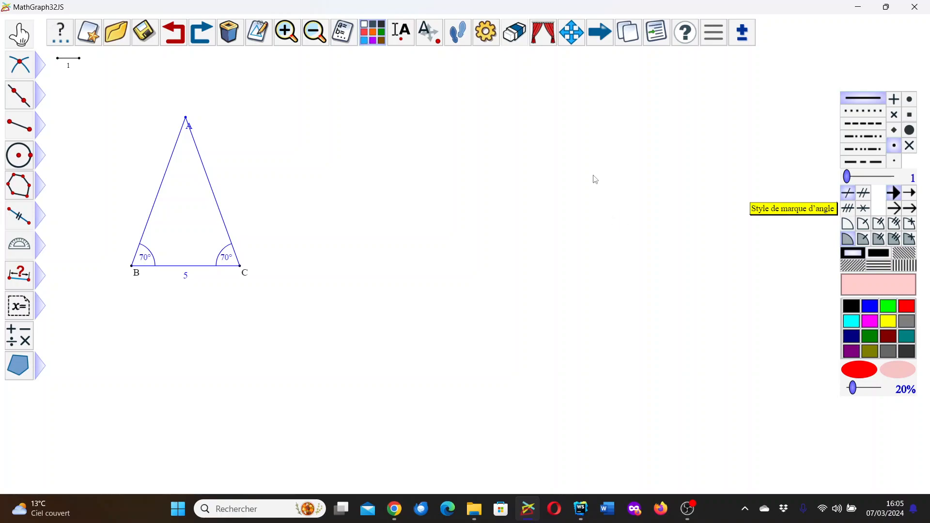
left_click(375, 33)
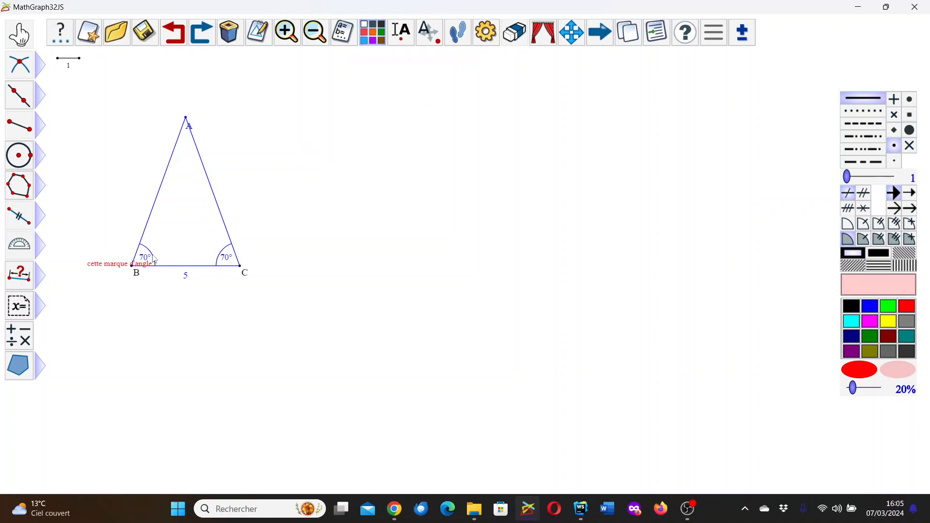
left_click(153, 253)
left_click(226, 253)
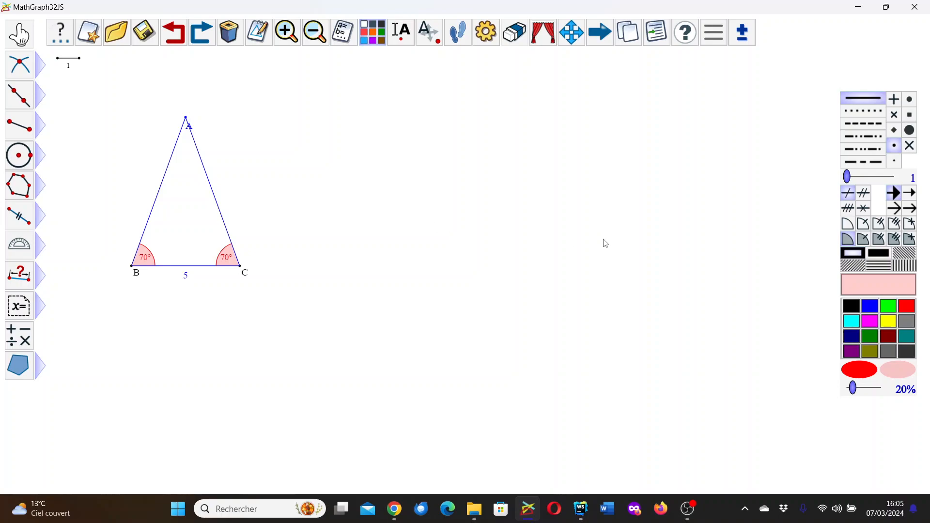
Step: Add green single-stroke equality marks of thickness 2 on segments AB and AC
left_click(865, 341)
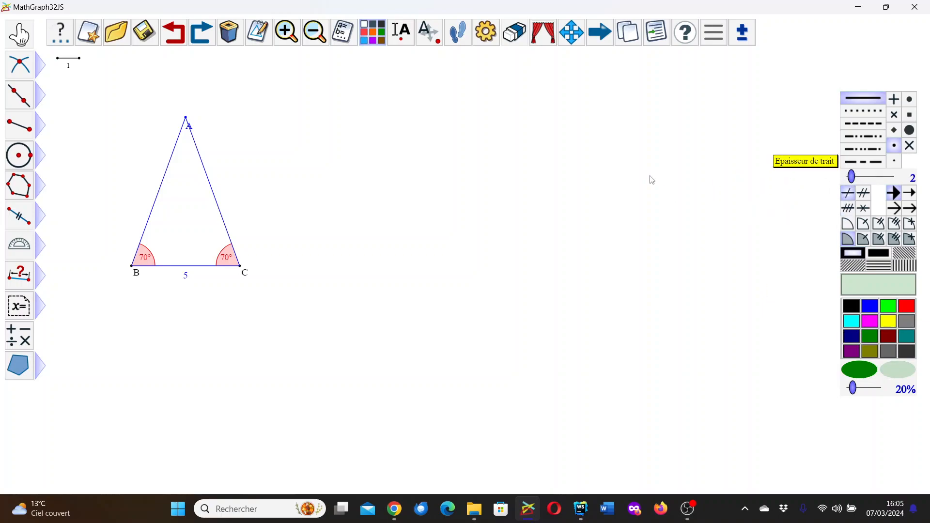
left_click(18, 216)
left_click(156, 194)
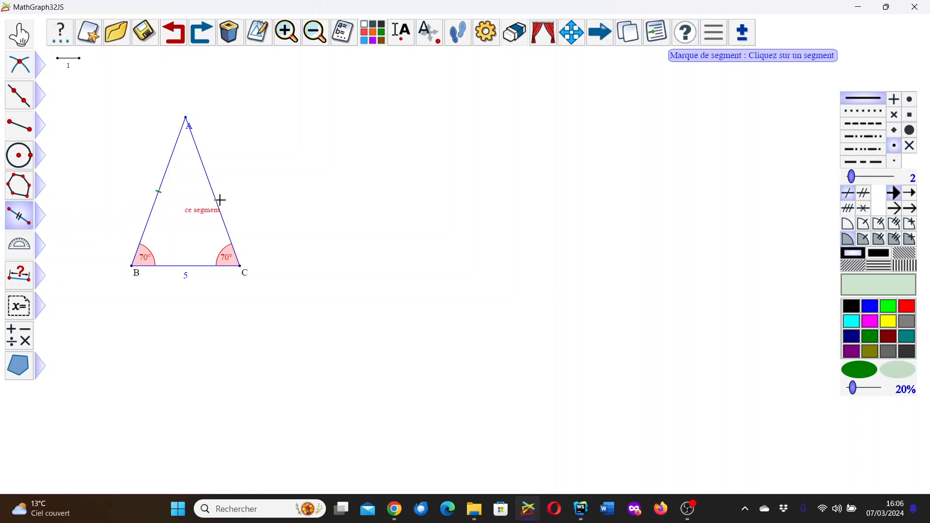
left_click(214, 192)
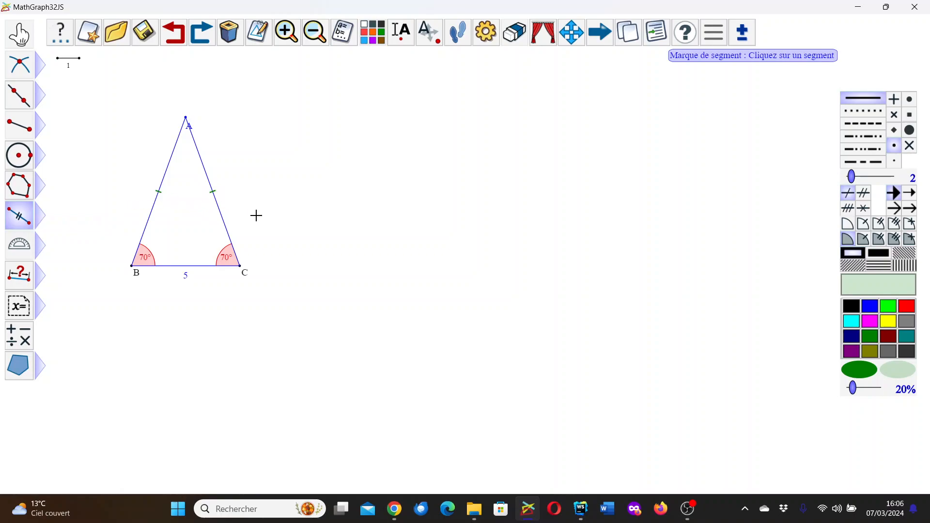
Step: Reposition the point names, with A above its vertex, B below and left of its vertex, and C slightly to the right
left_click(430, 34)
left_click_drag(192, 130, 190, 115)
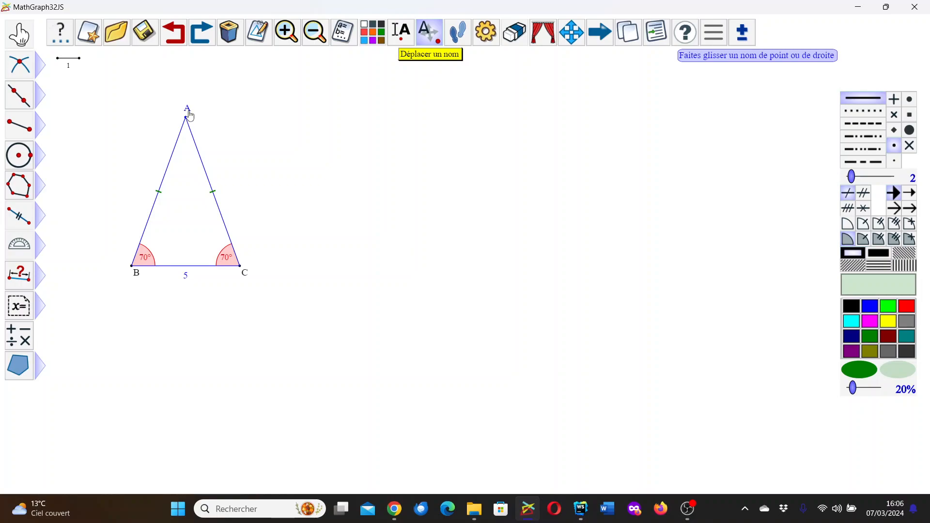
left_click_drag(137, 272, 131, 278)
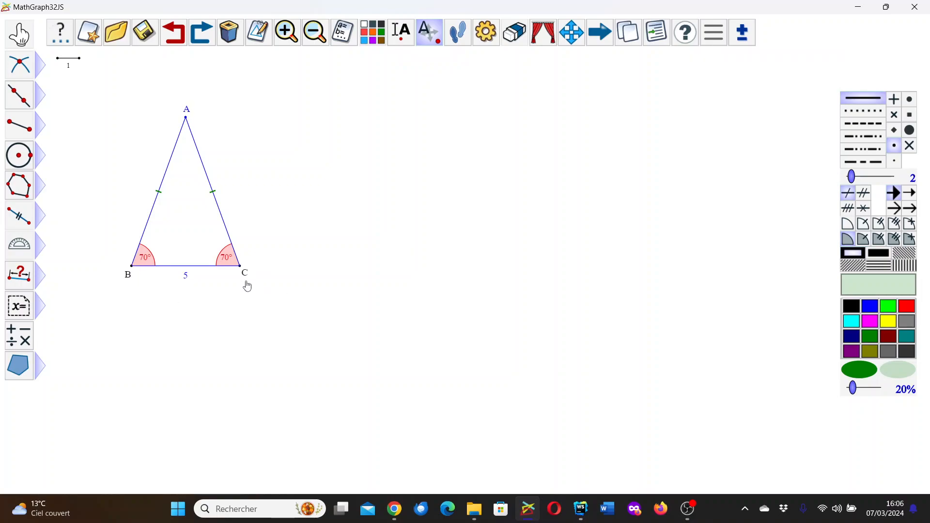
left_click_drag(243, 277, 245, 276)
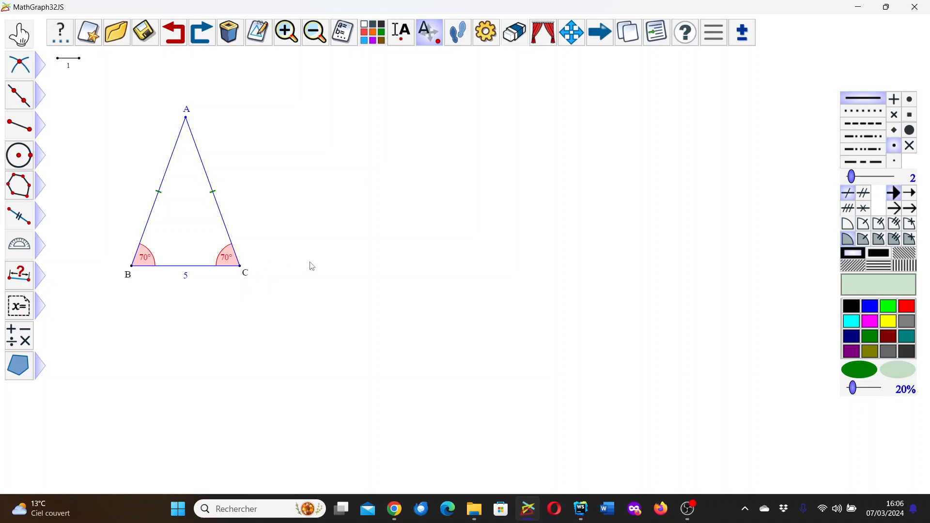